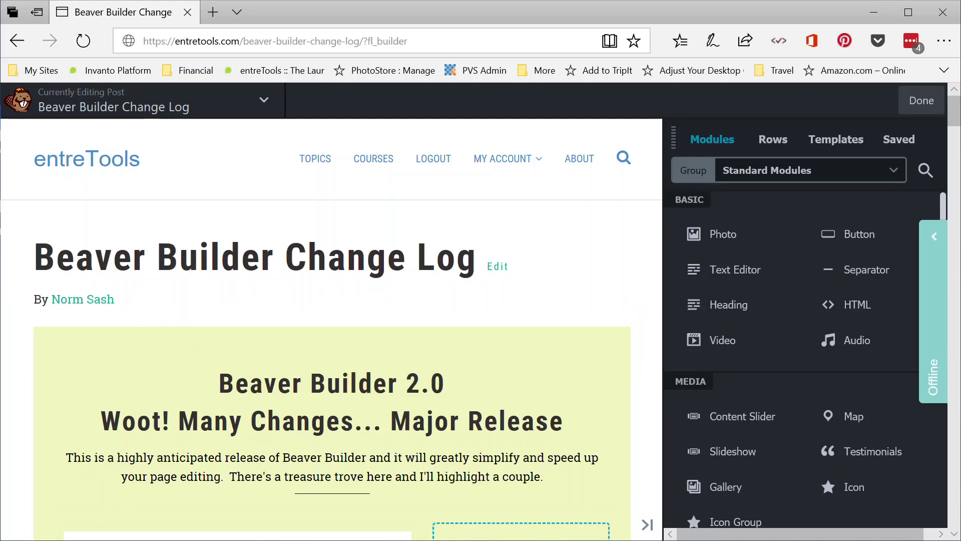
Preview the Beaver Builder 2.0 section without the editing tools, and return to editing mode.
scroll(418, 378, "down", 5)
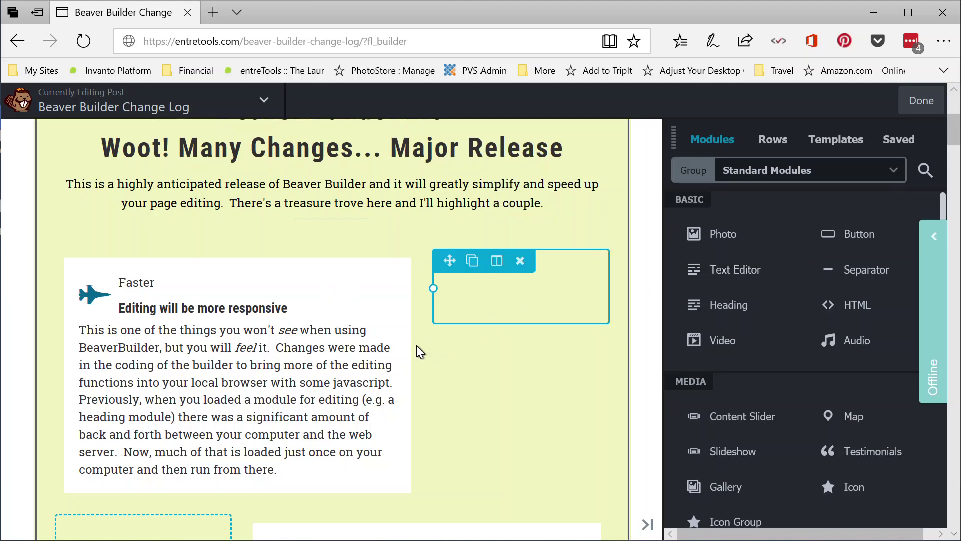
scroll(420, 345, "down", 3)
scroll(426, 346, "down", 3)
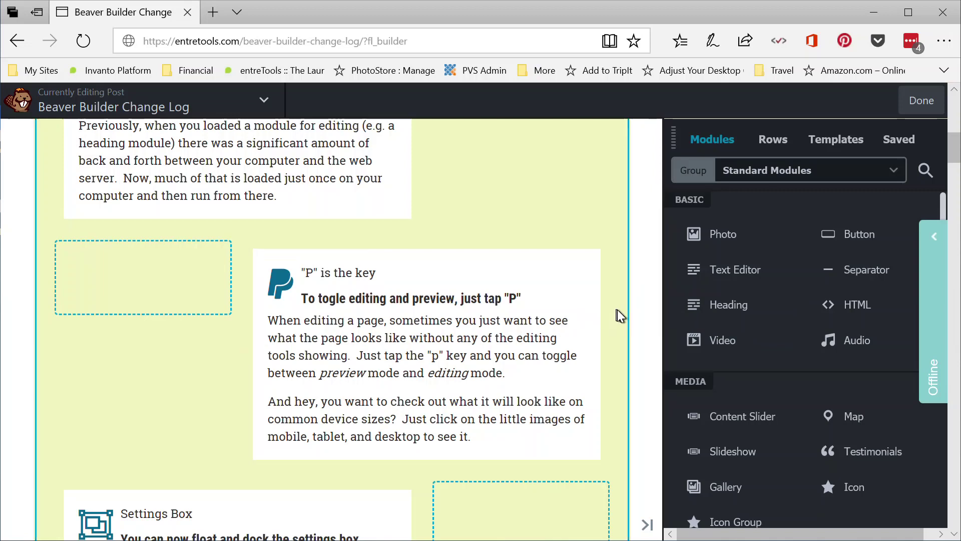
key("p")
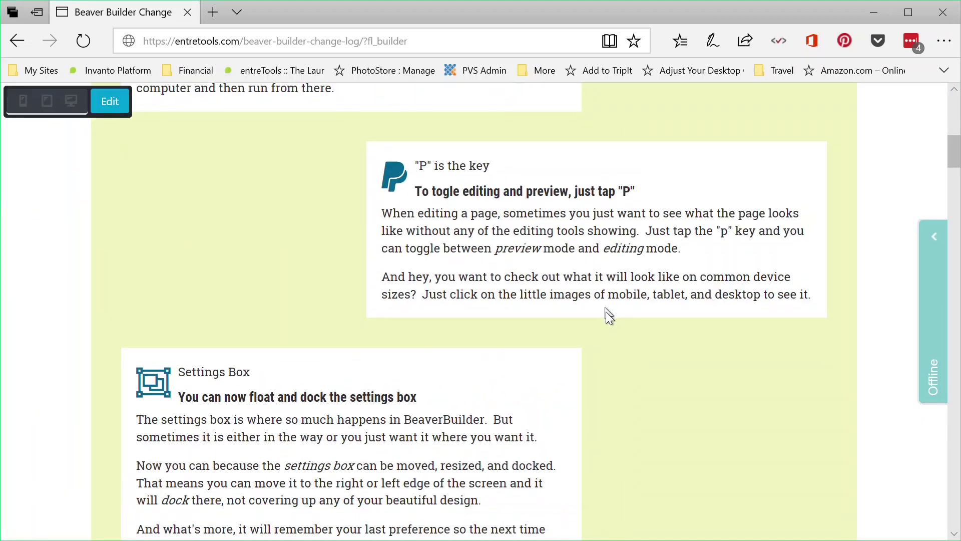
scroll(601, 329, "up", 8)
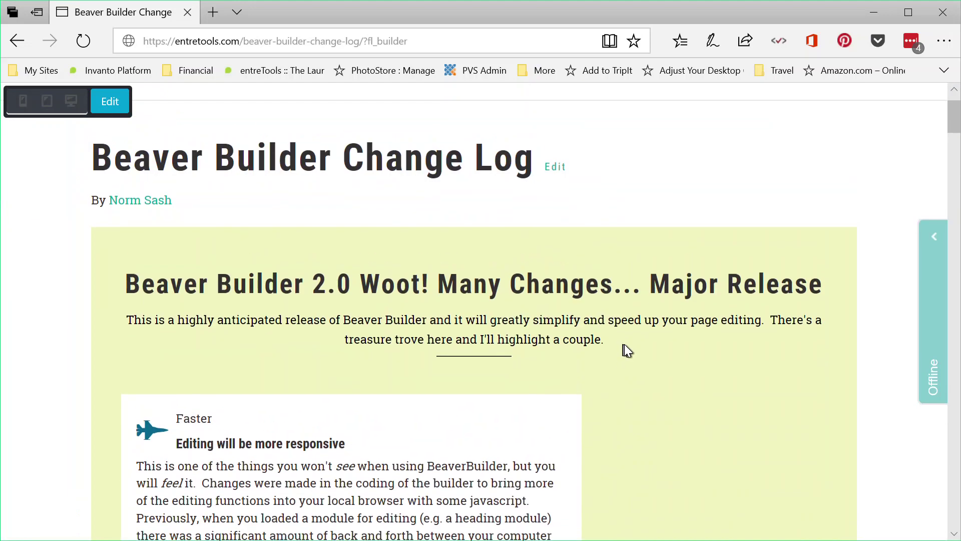
scroll(624, 344, "down", 2)
scroll(627, 347, "down", 1)
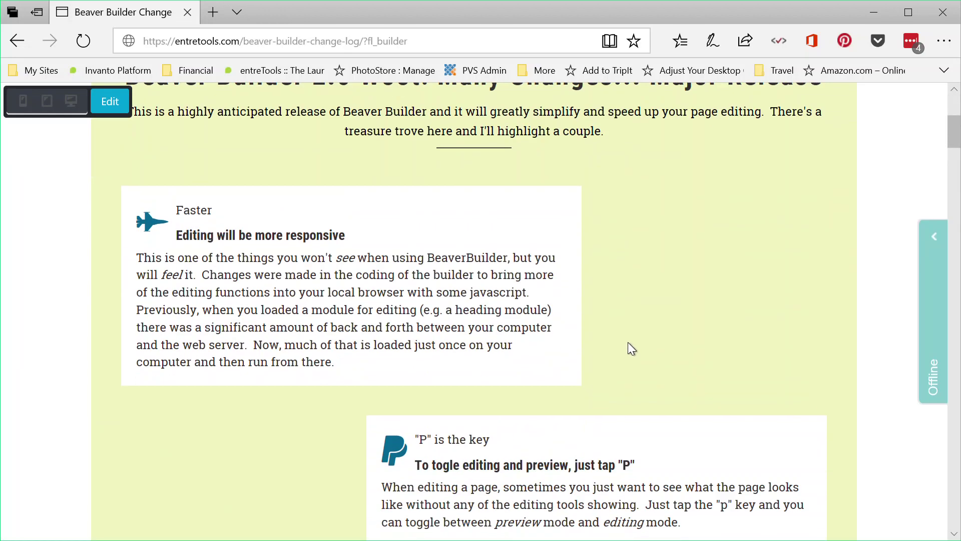
key("p")
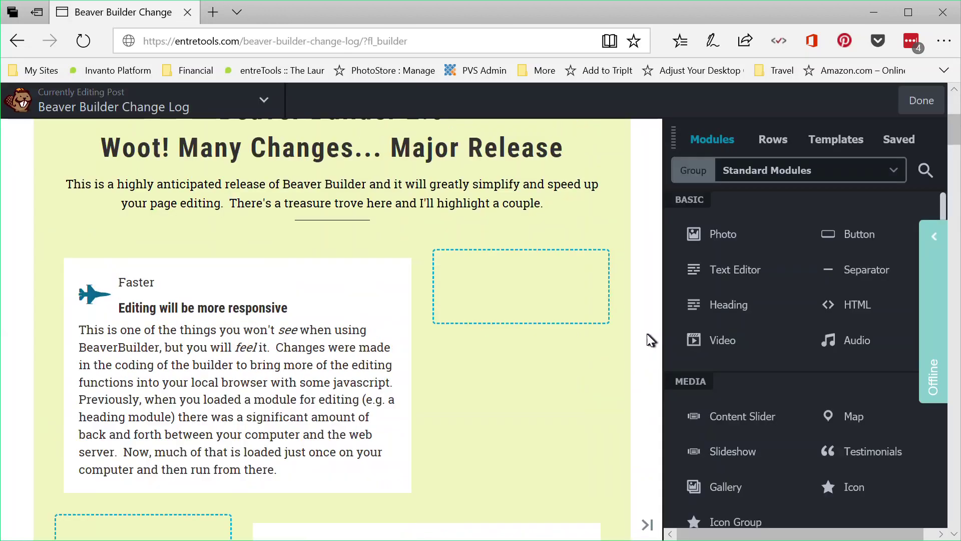
Preview the "P" is the key section at mobile, tablet and desktop sizes, and return to editing mode.
scroll(616, 334, "down", 3)
scroll(617, 339, "down", 1)
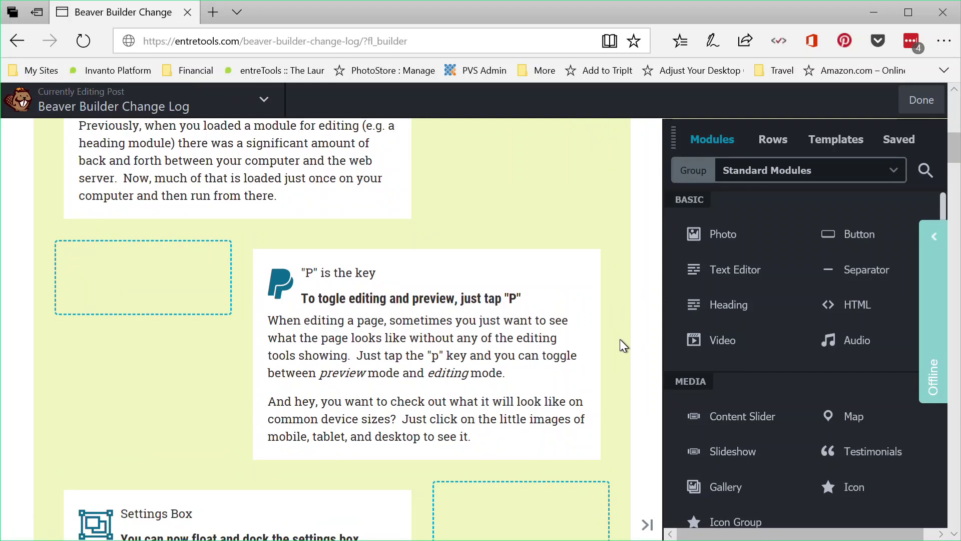
key("p")
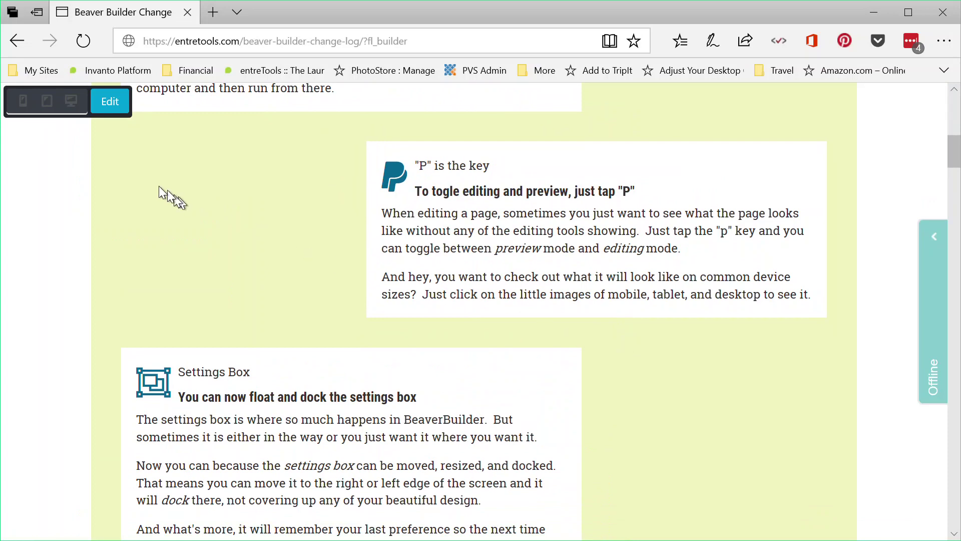
left_click(25, 105)
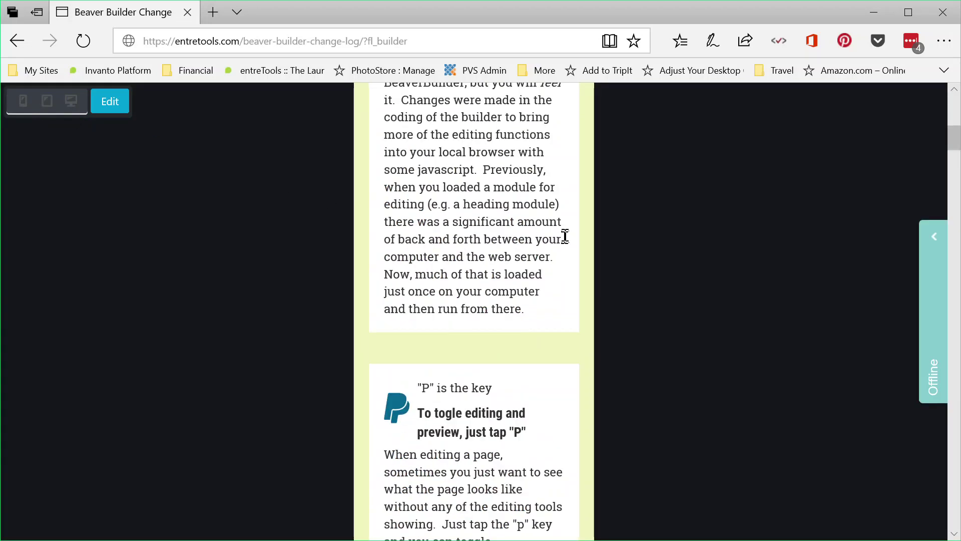
scroll(496, 270, "up", 3)
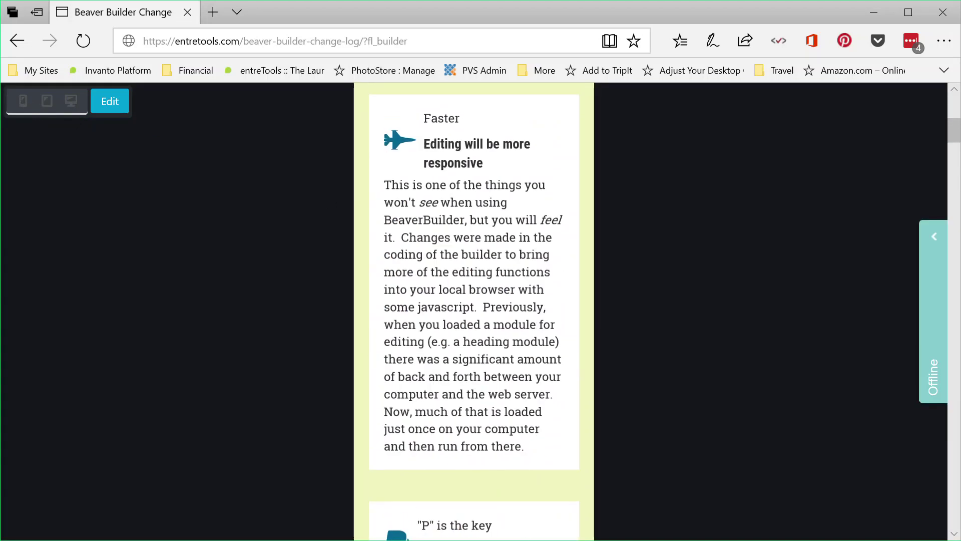
left_click(46, 102)
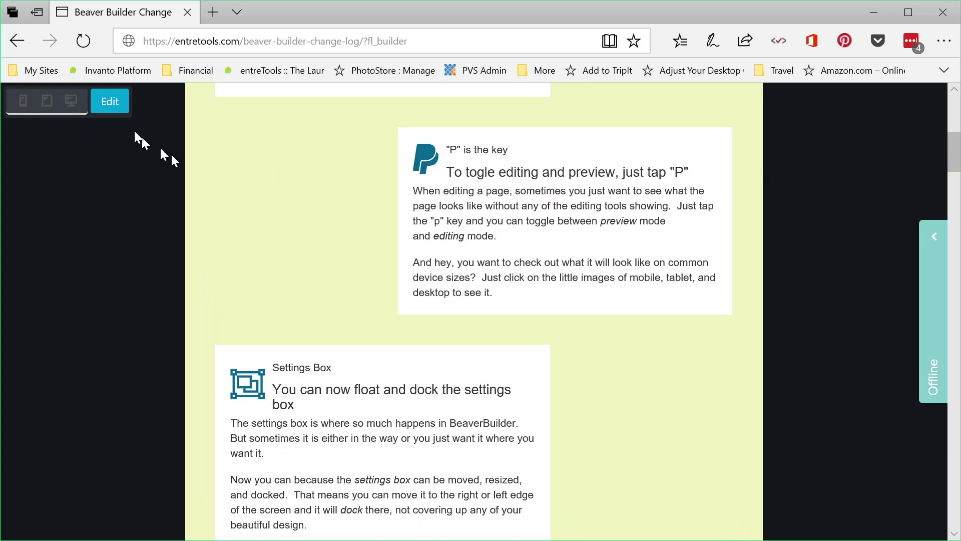
left_click(70, 103)
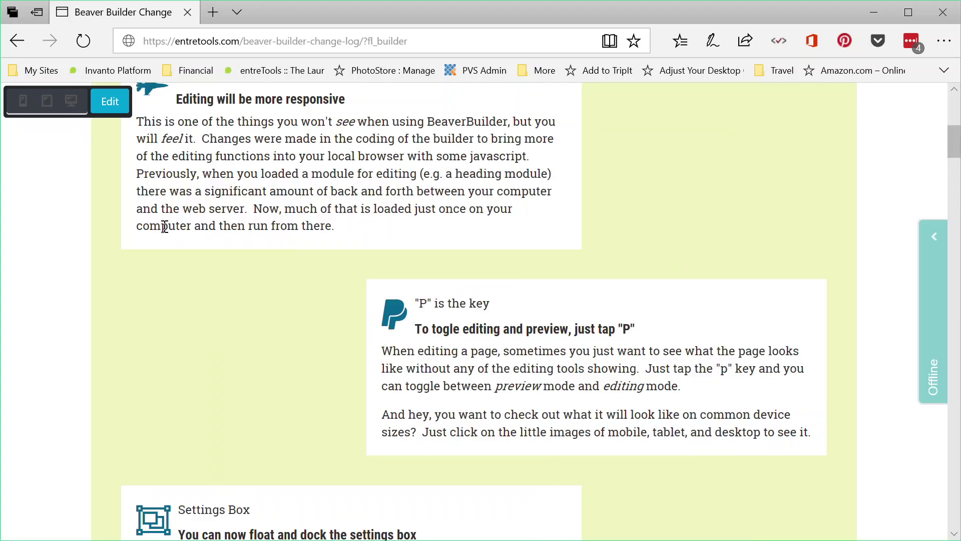
key("p")
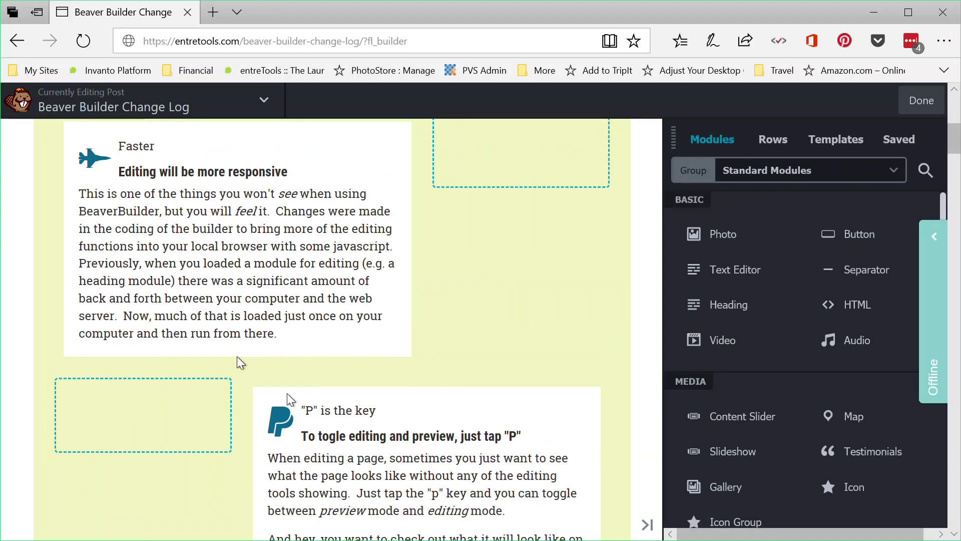
Undock the settings panel so it floats over the Settings Box section, and widen the PowerPack Info Box settings.
mouse_move(390, 410)
scroll(408, 410, "down", 2)
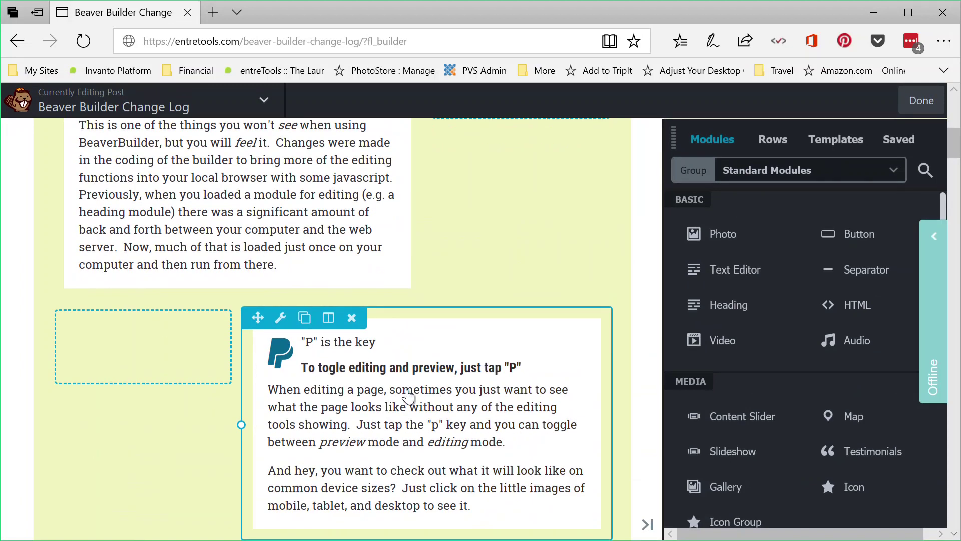
scroll(404, 399, "down", 4)
scroll(407, 396, "down", 4)
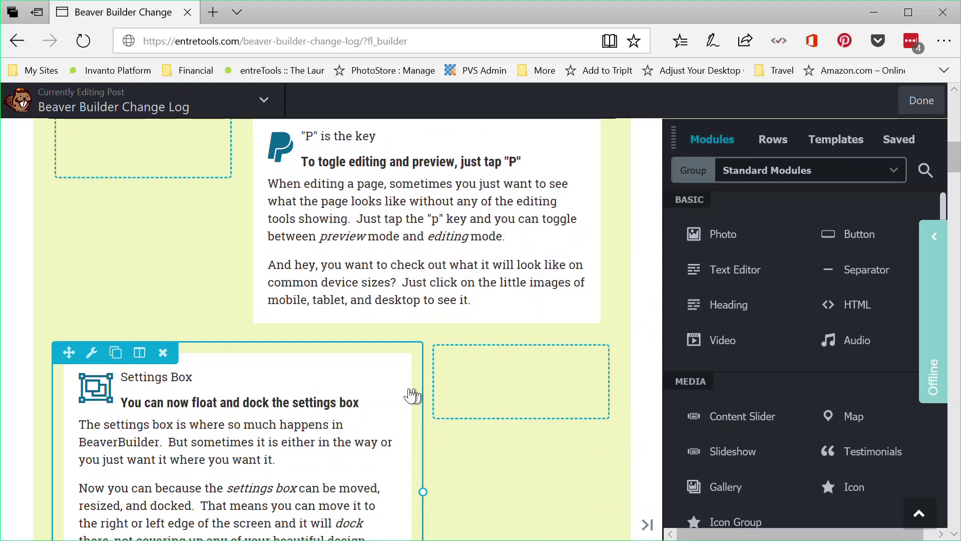
scroll(410, 397, "down", 2)
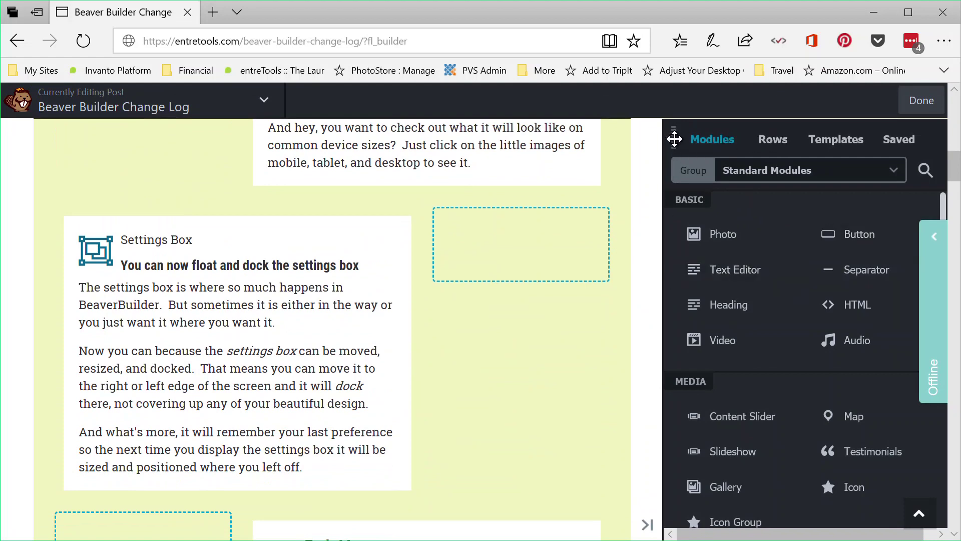
left_click_drag(674, 139, 467, 163)
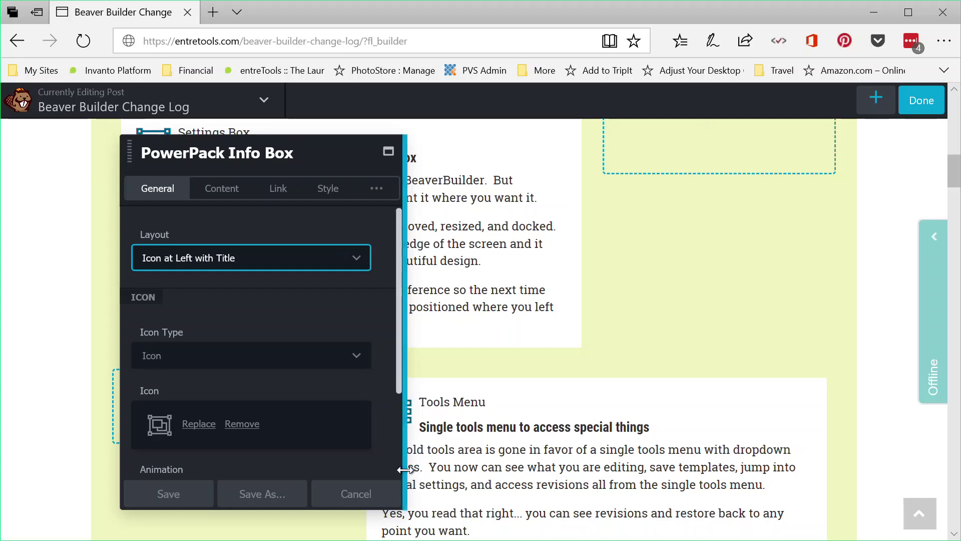
left_click_drag(406, 470, 539, 451)
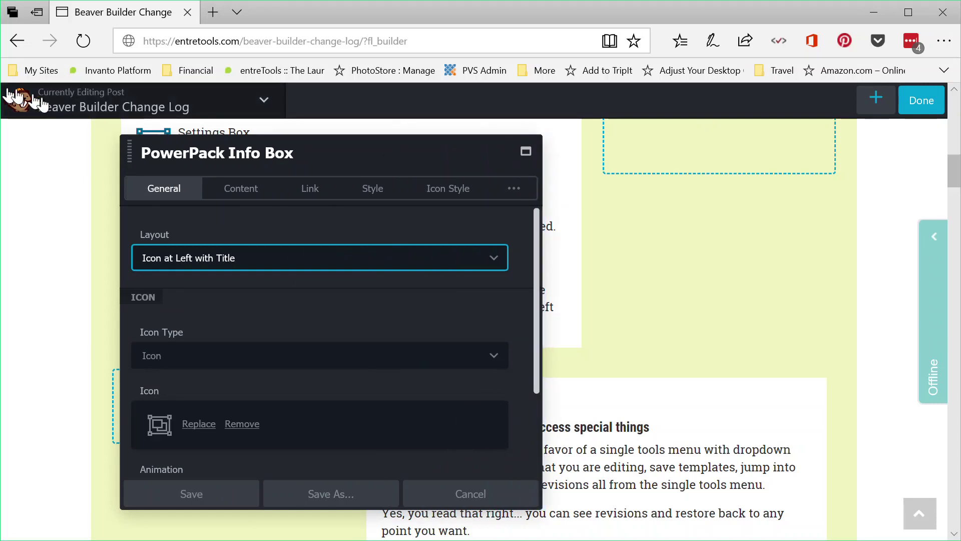
Dock the PowerPack Info Box settings along the page's left edge, and move them back to the right edge.
left_click_drag(131, 149, 4, 160)
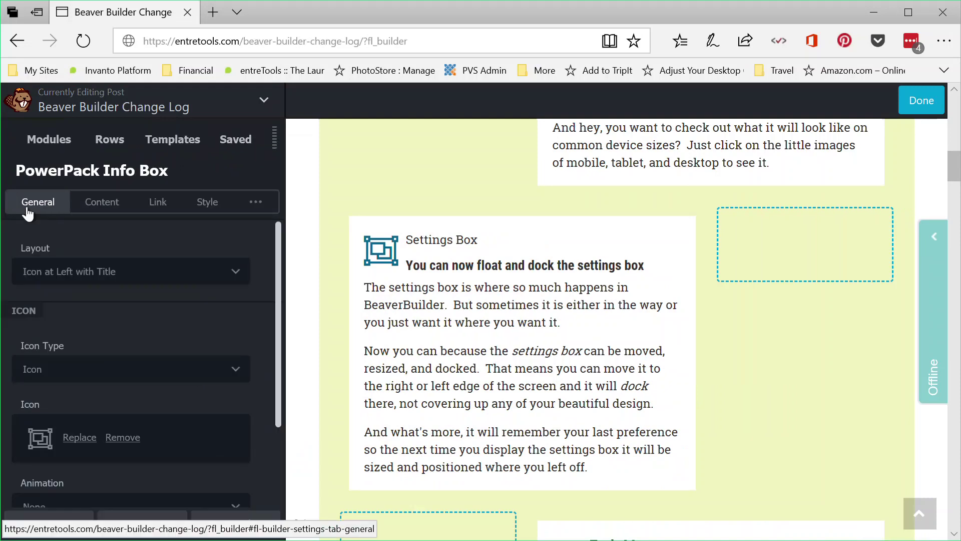
left_click_drag(274, 132, 931, 146)
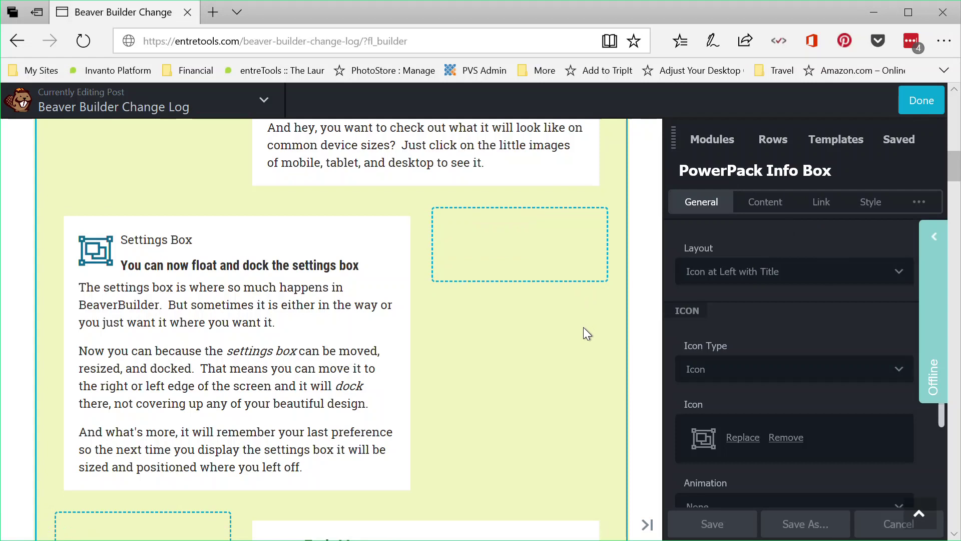
Examine the commands available in the Tools menu described in the Tools Menu section.
scroll(586, 326, "down", 5)
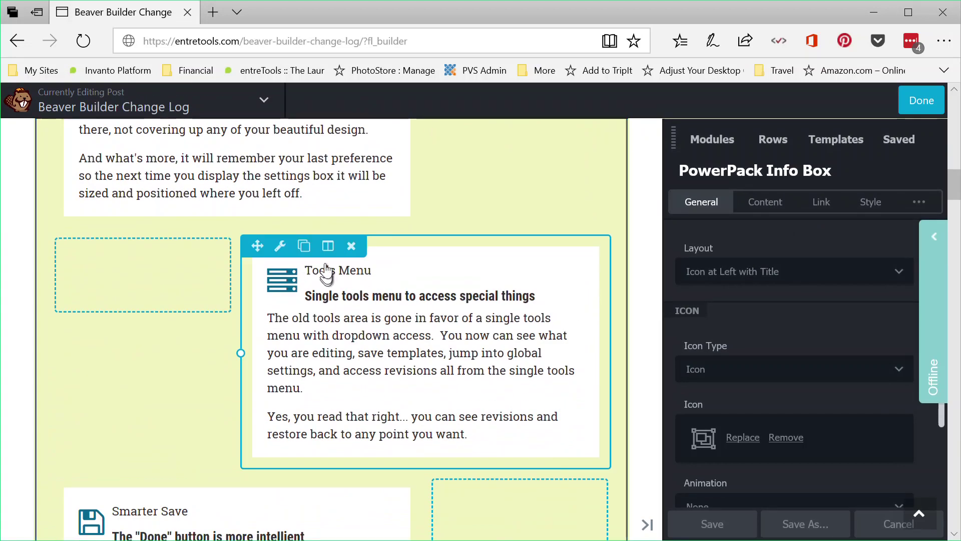
left_click(263, 103)
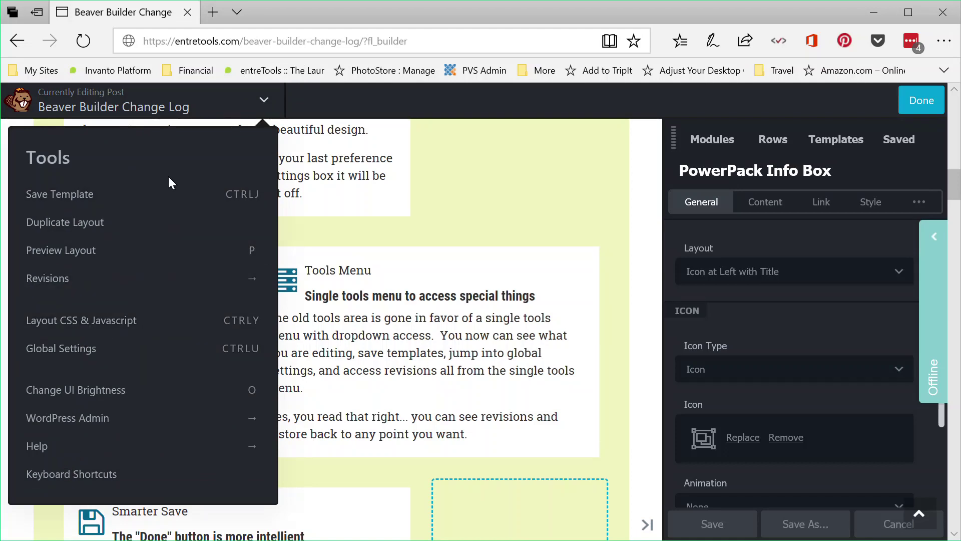
left_click(263, 100)
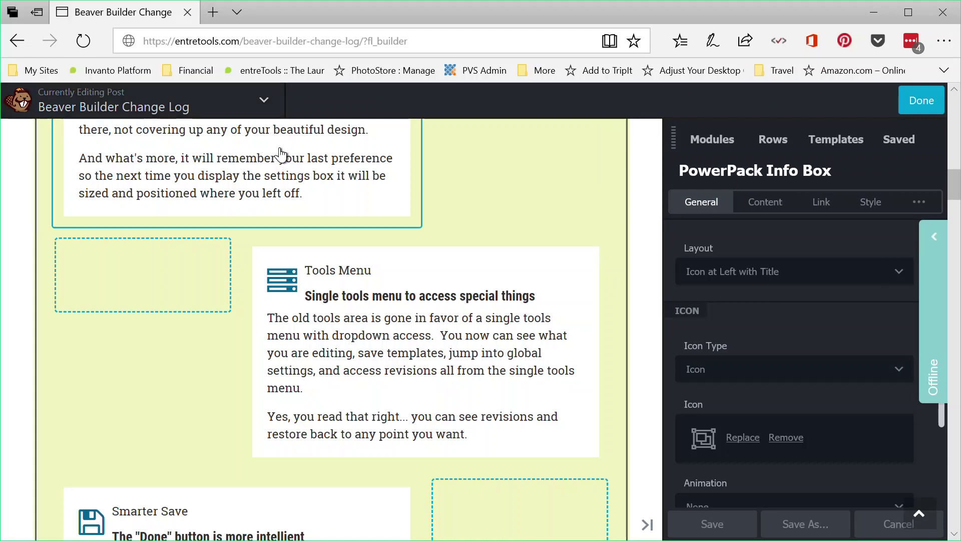
Review the Discard, Save Draft and Publish choices for finishing the session, and cancel to keep editing.
scroll(350, 231, "down", 4)
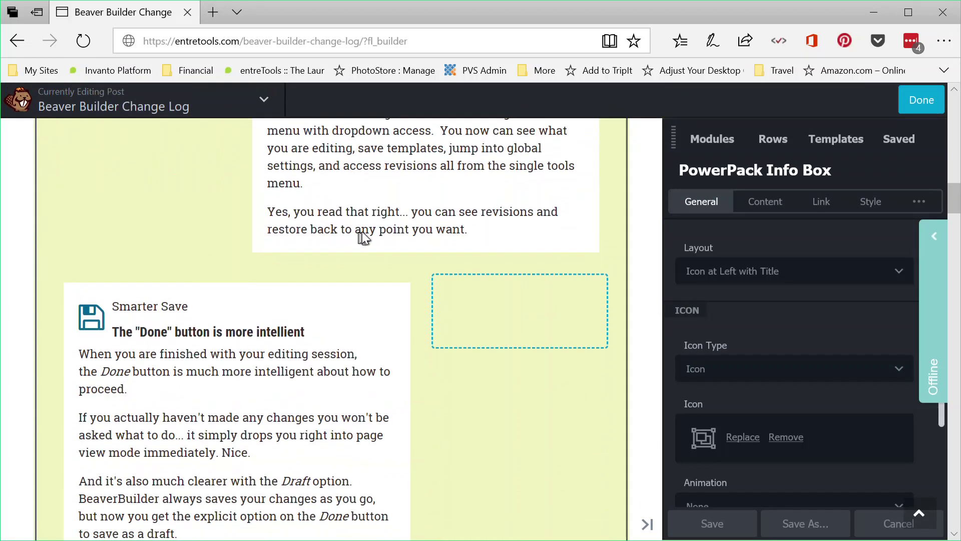
scroll(360, 234, "down", 1)
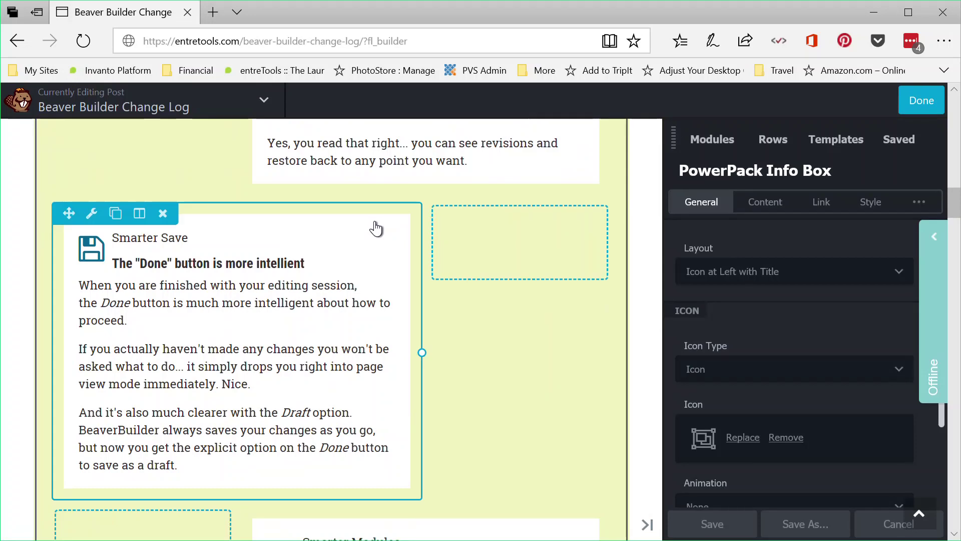
left_click(913, 103)
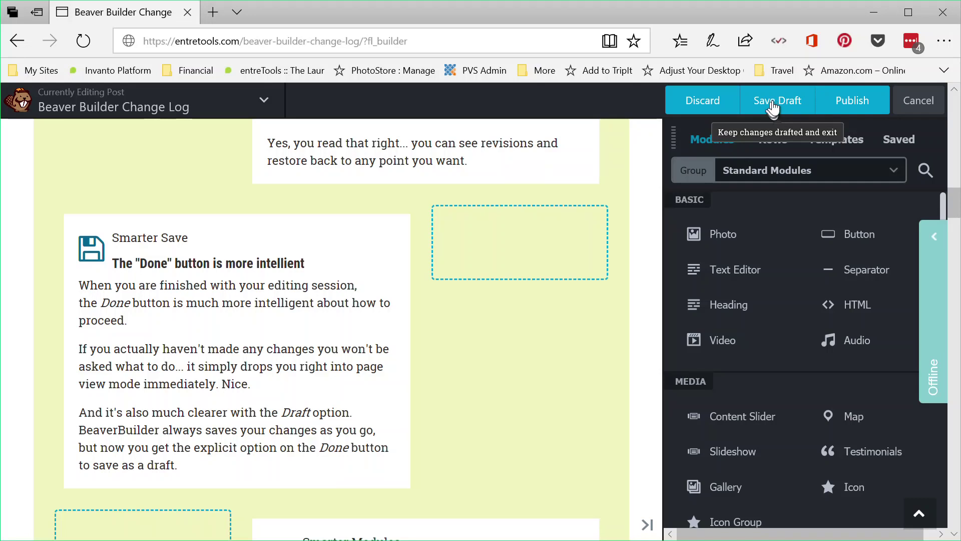
left_click(903, 103)
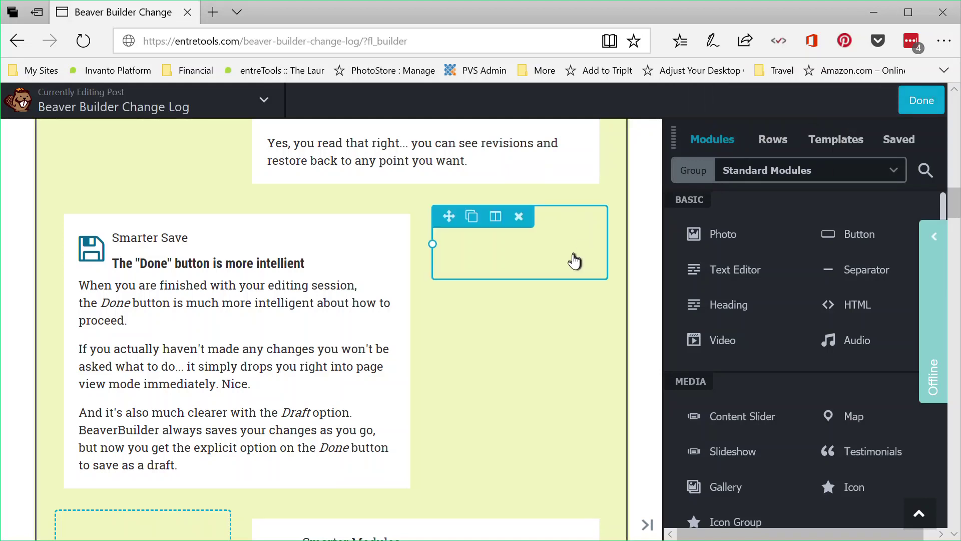
View the settings of the Smarter Modules info box, the empty column beside it and the Change your look info box in succession.
scroll(569, 260, "down", 5)
scroll(569, 262, "down", 1)
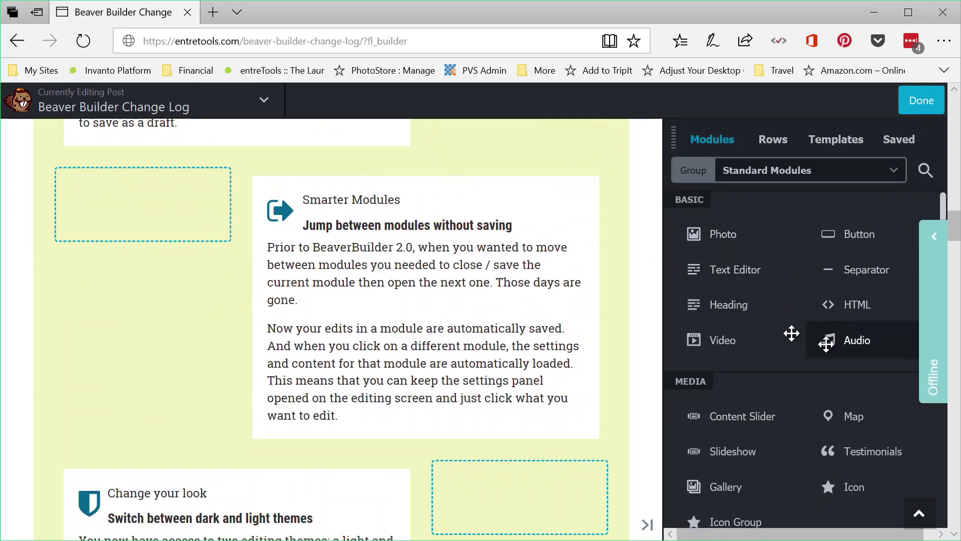
mouse_move(452, 294)
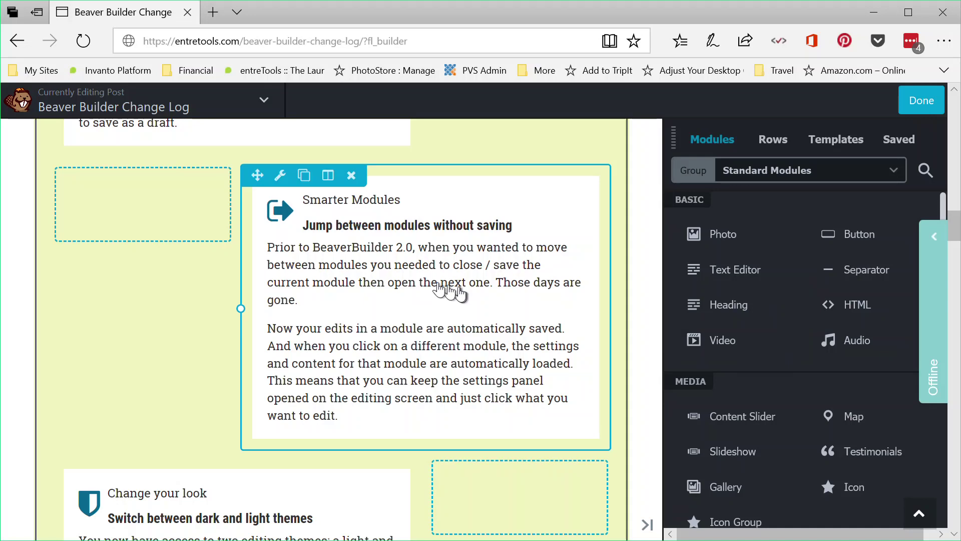
left_click(367, 245)
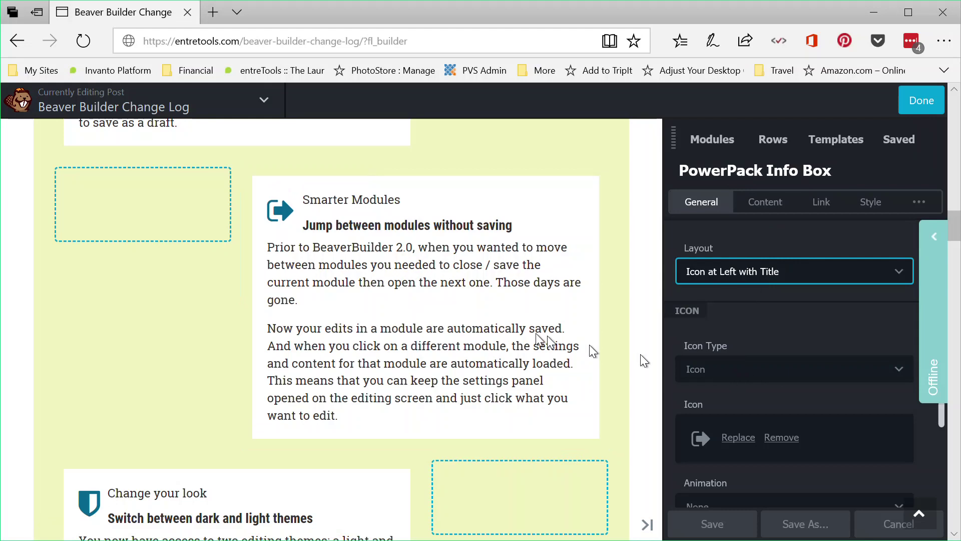
left_click(114, 212)
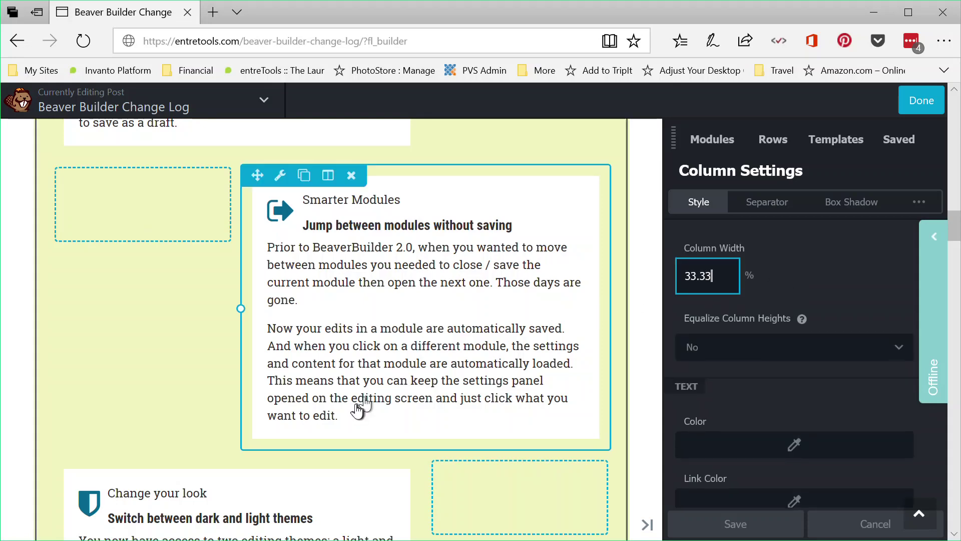
left_click(255, 506)
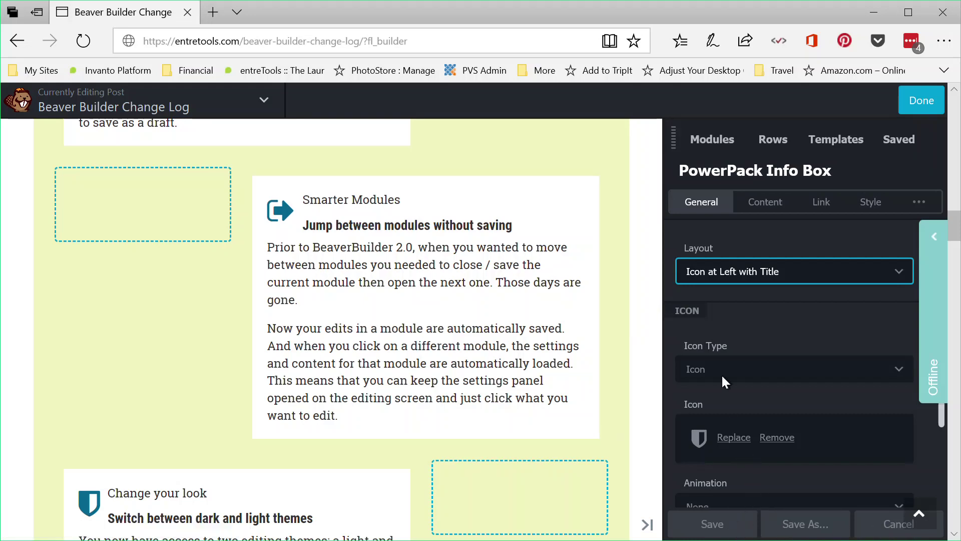
Switch the editor's UI brightness to the light theme and back to the dark theme.
scroll(468, 311, "down", 5)
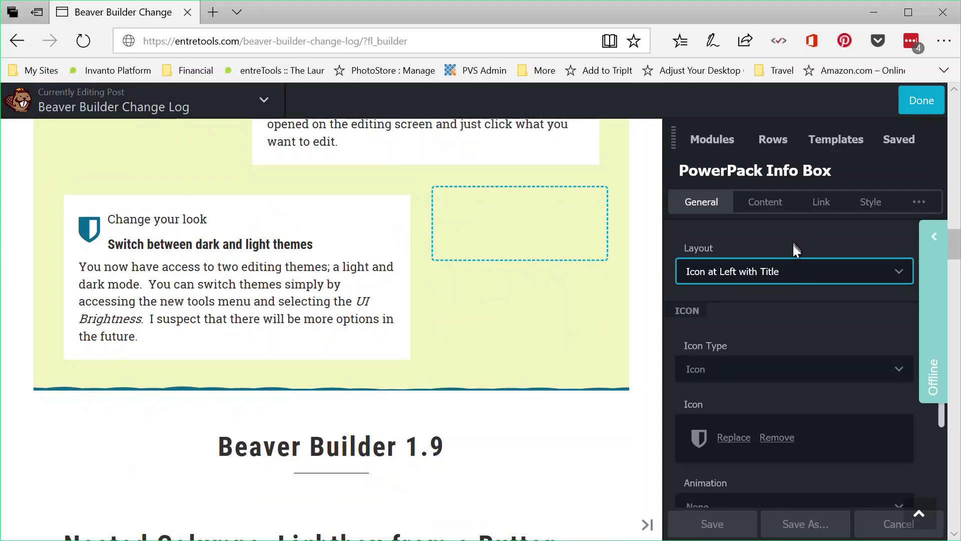
left_click(264, 100)
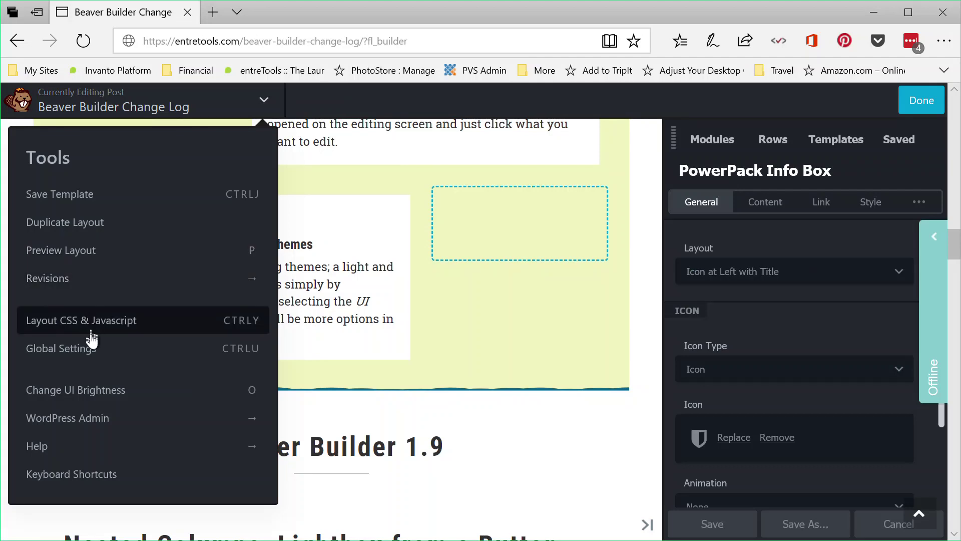
left_click(102, 393)
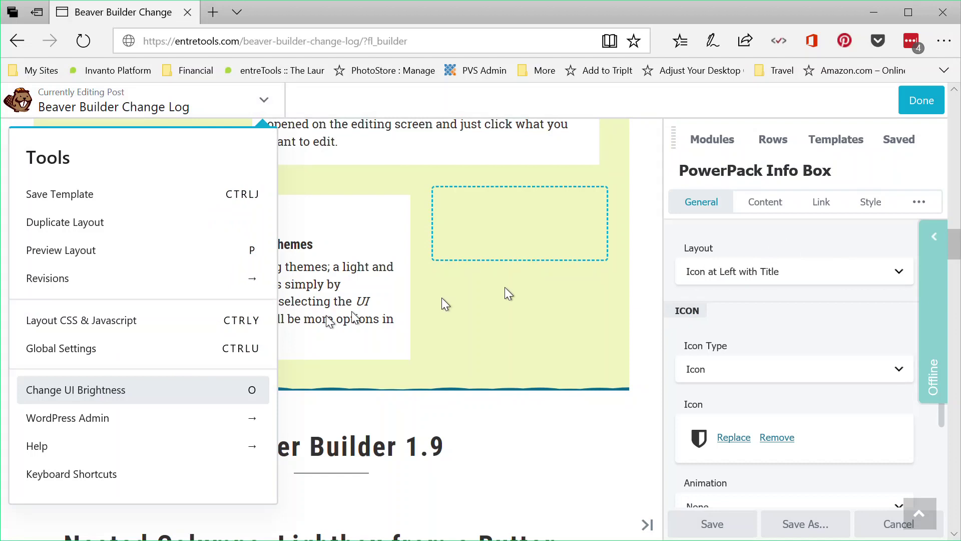
left_click(51, 391)
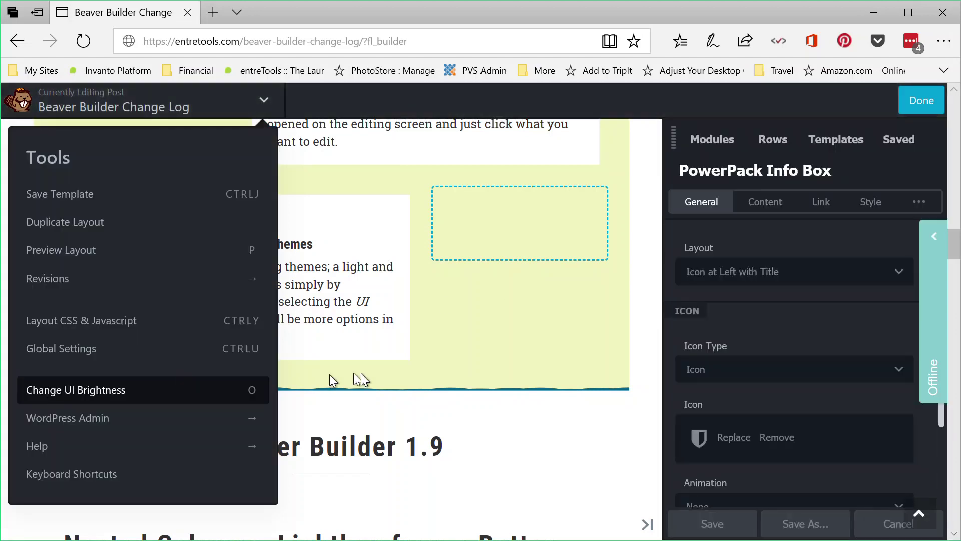
Review the list of the post's saved revisions without restoring one, and close the Tools menu.
left_click(63, 283)
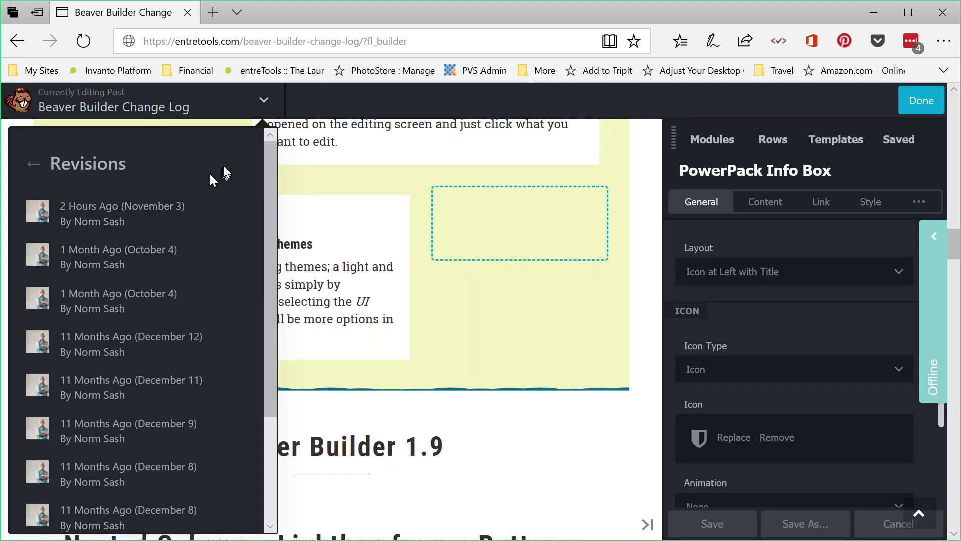
left_click(33, 164)
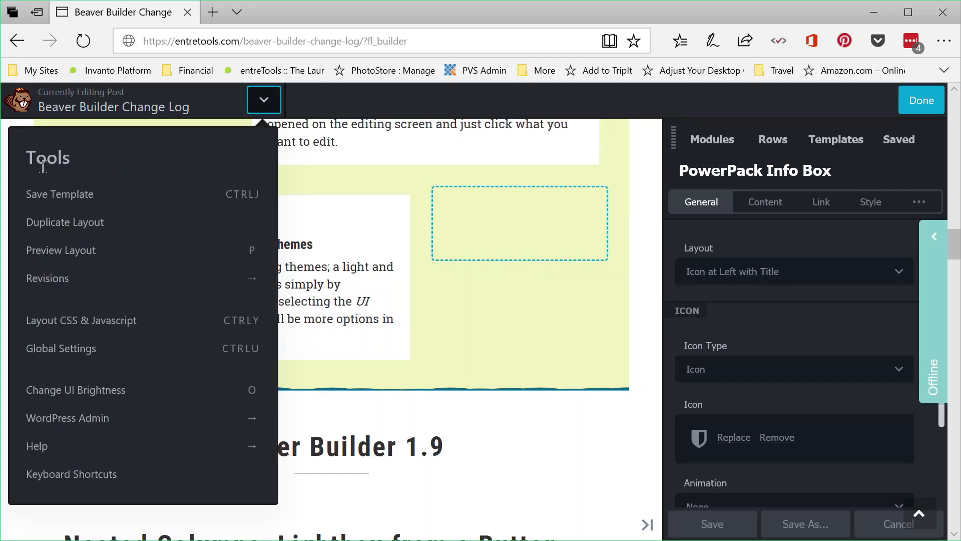
left_click(260, 96)
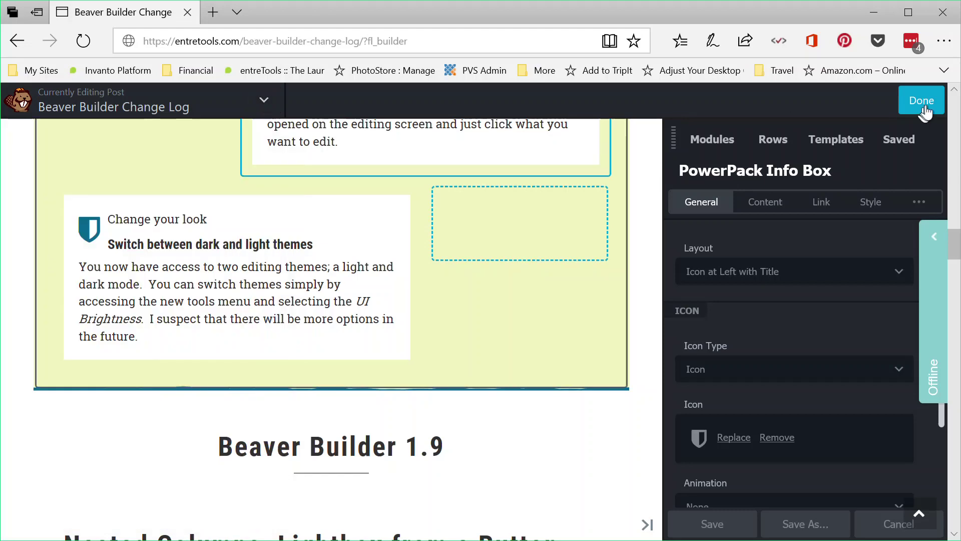
Start finishing the editing session to bring up the Discard, Save Draft and Publish choices.
left_click(923, 103)
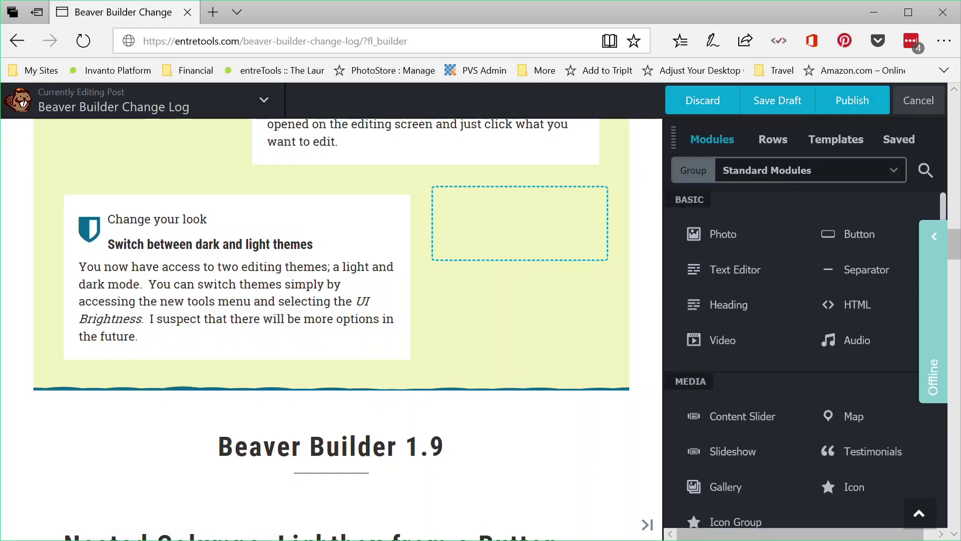